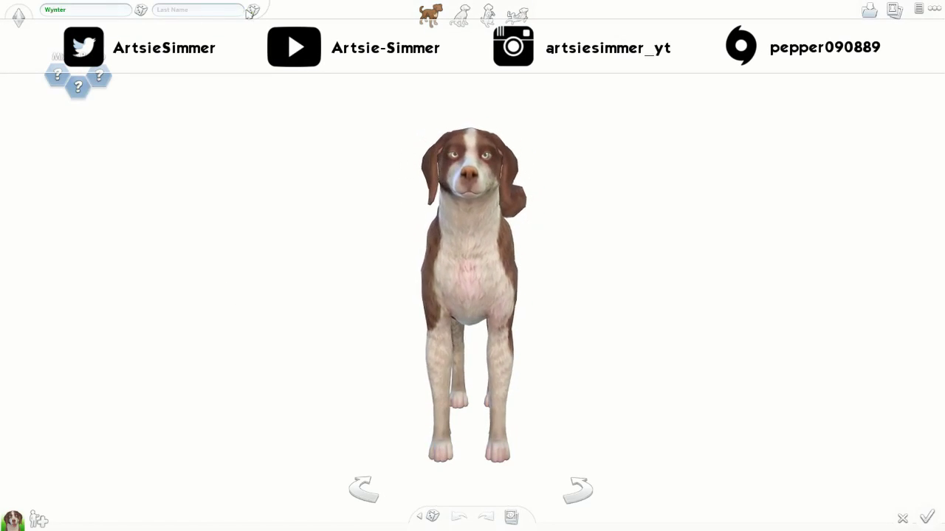
Step: Confirm the name Wynter Dog and give it the Friendly, Active and Sleuth traits
{"action": "left_click", "coordinate": [78, 86]}
{"action": "left_click", "coordinate": [88, 204]}
{"action": "left_click", "coordinate": [29, 157]}
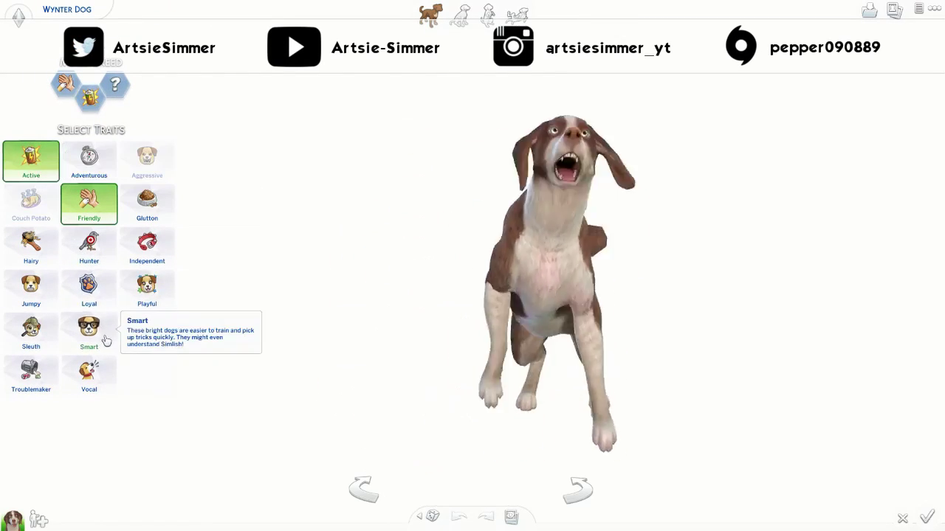
{"action": "left_click", "coordinate": [31, 332]}
Step: Try out husky-type and Akita breeds in the Breeds panel
{"action": "left_click", "coordinate": [465, 280]}
{"action": "left_click", "coordinate": [569, 144]}
{"action": "left_click", "coordinate": [757, 190]}
{"action": "left_click", "coordinate": [704, 188]}
Step: Make the dog an Alaskan Malamute after trying the Australian Shepherd
{"action": "scroll", "coordinate": [735, 244], "scroll_direction": "down", "scroll_amount": 2}
{"action": "left_click", "coordinate": [703, 126]}
{"action": "scroll", "coordinate": [782, 222], "scroll_direction": "up", "scroll_amount": 3}
{"action": "left_click", "coordinate": [758, 196]}
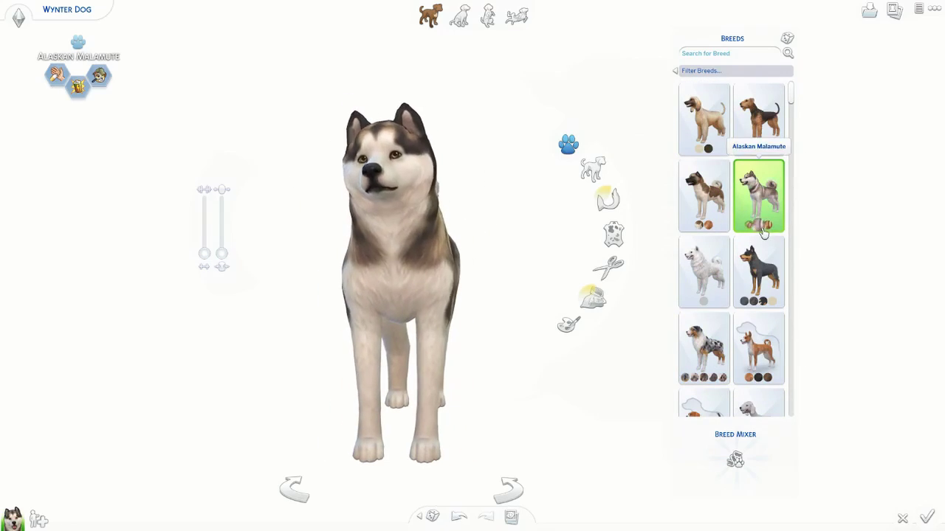
Step: Compare several tail shapes, including long and curled, and settle on one
{"action": "left_click", "coordinate": [606, 198]}
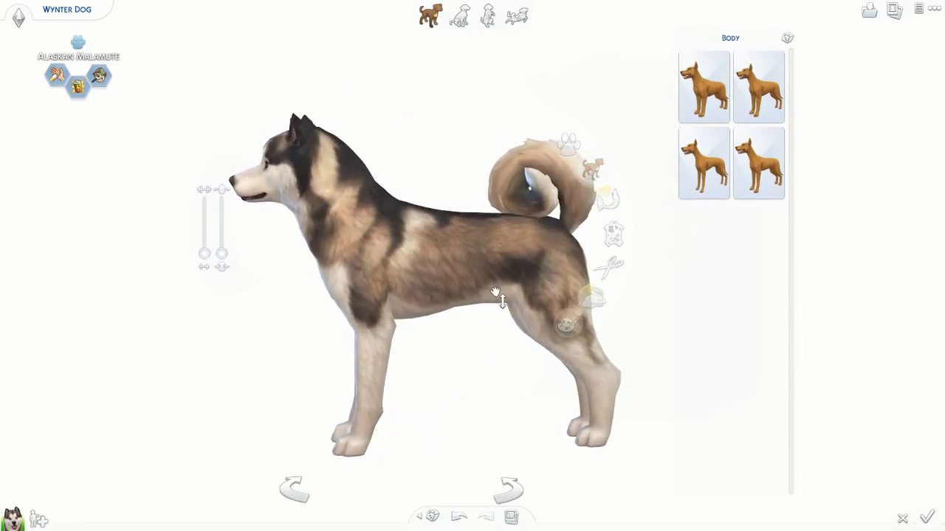
{"action": "left_click", "coordinate": [704, 162]}
{"action": "left_click", "coordinate": [758, 87]}
{"action": "left_click", "coordinate": [749, 155]}
{"action": "left_click", "coordinate": [703, 87]}
{"action": "left_click", "coordinate": [758, 87]}
{"action": "left_click", "coordinate": [703, 163]}
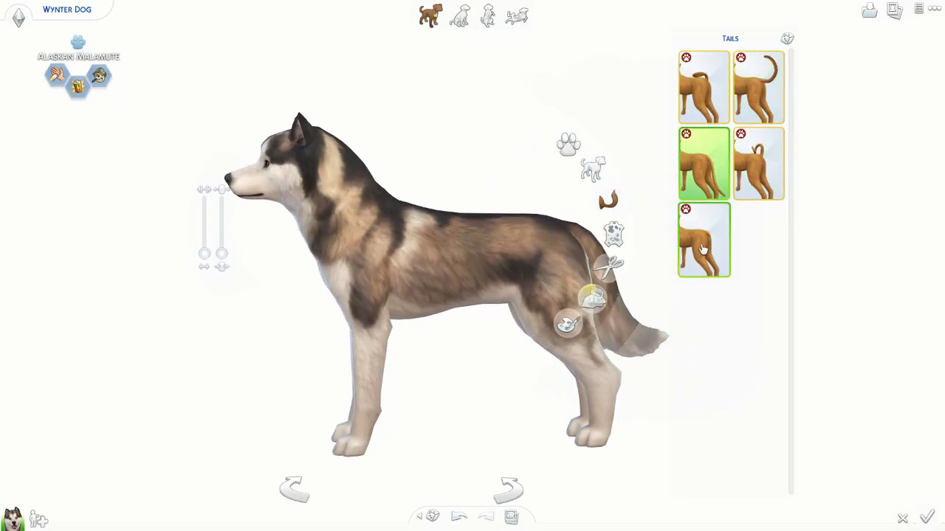
{"action": "left_click", "coordinate": [704, 87]}
Step: Give the dog a plain white coat and the fluffy fur type
{"action": "left_click", "coordinate": [613, 235]}
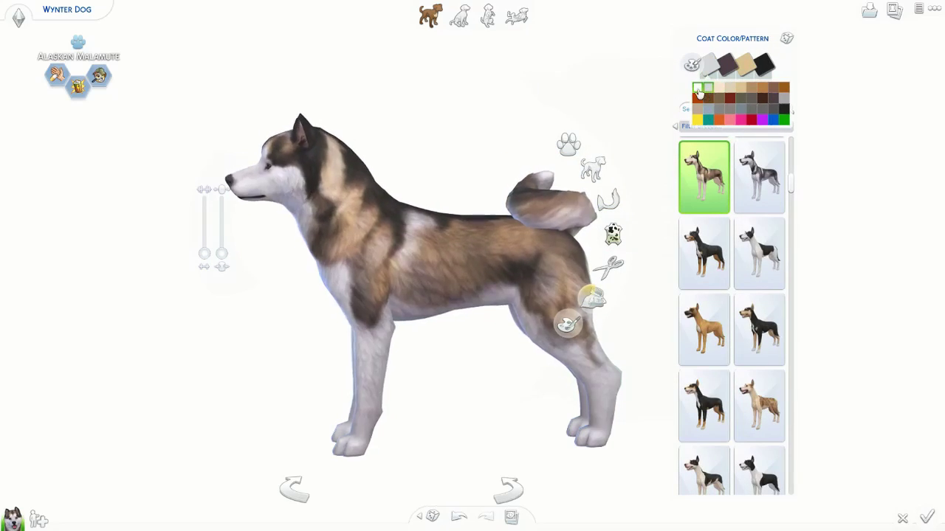
{"action": "left_click", "coordinate": [728, 168]}
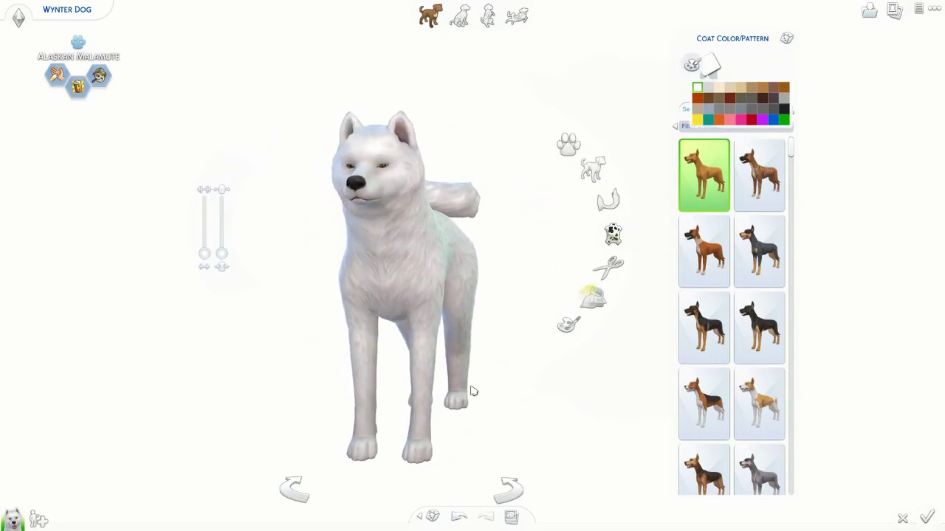
{"action": "left_click", "coordinate": [608, 267]}
{"action": "left_click", "coordinate": [703, 390]}
{"action": "left_click", "coordinate": [750, 385]}
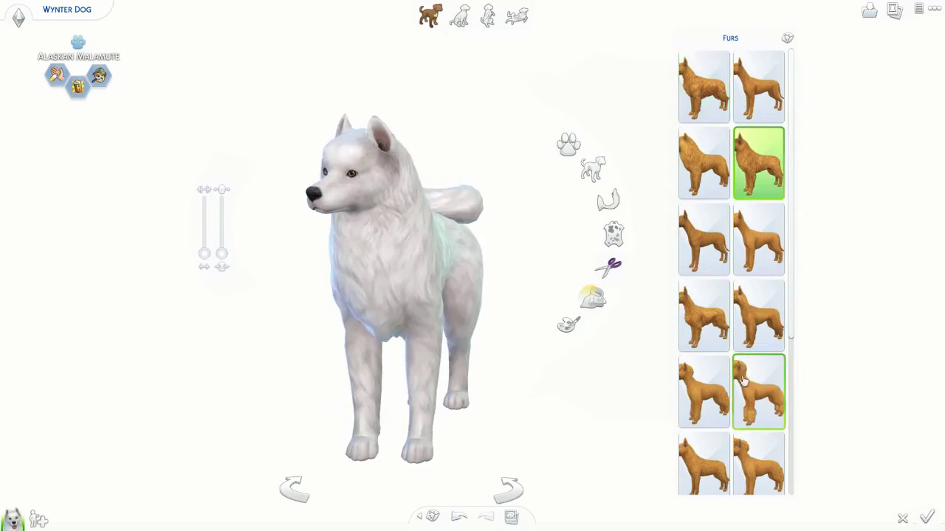
{"action": "left_click", "coordinate": [758, 166]}
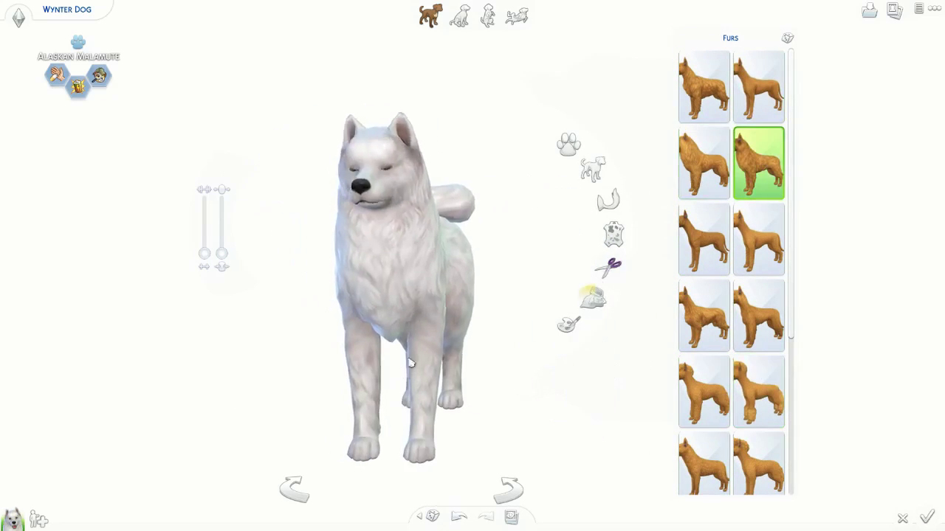
Step: Zoom in on the head and give the dog tall upright pointed ears
{"action": "left_click", "coordinate": [546, 271]}
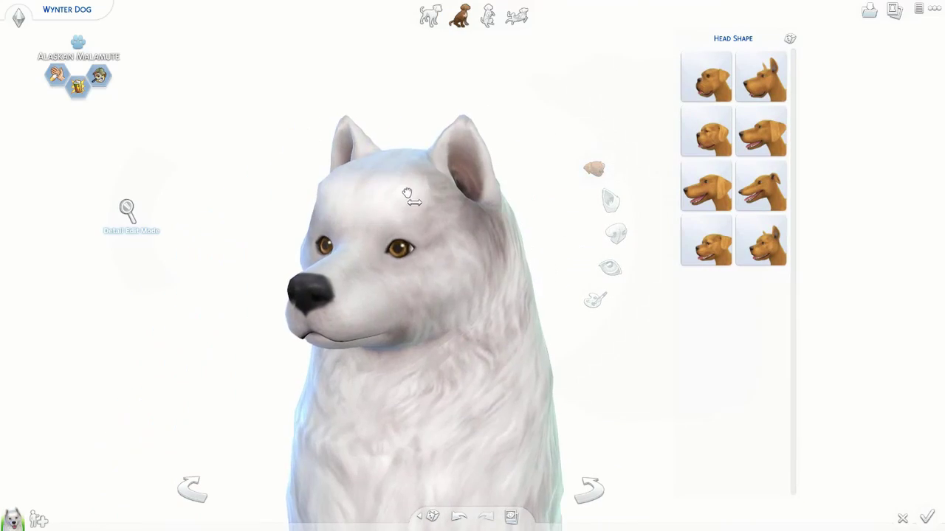
{"action": "left_click", "coordinate": [445, 255]}
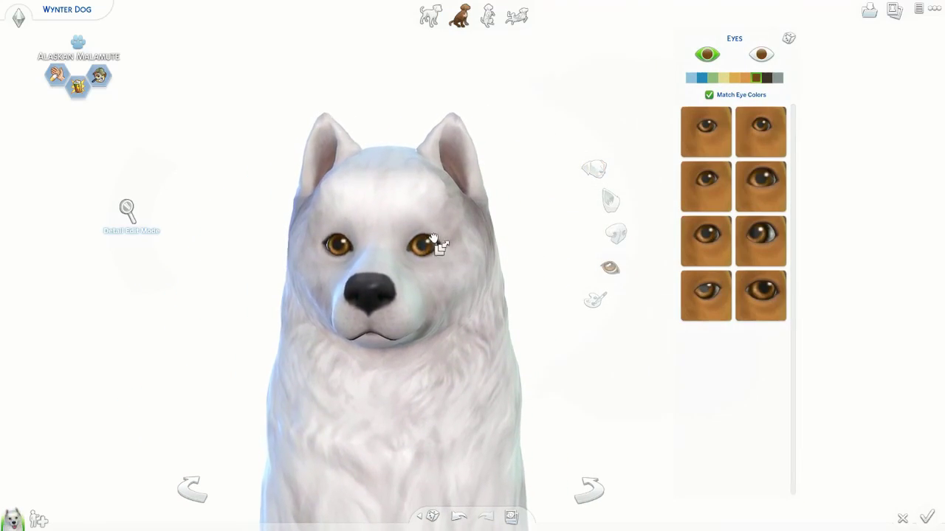
{"action": "left_click", "coordinate": [373, 305]}
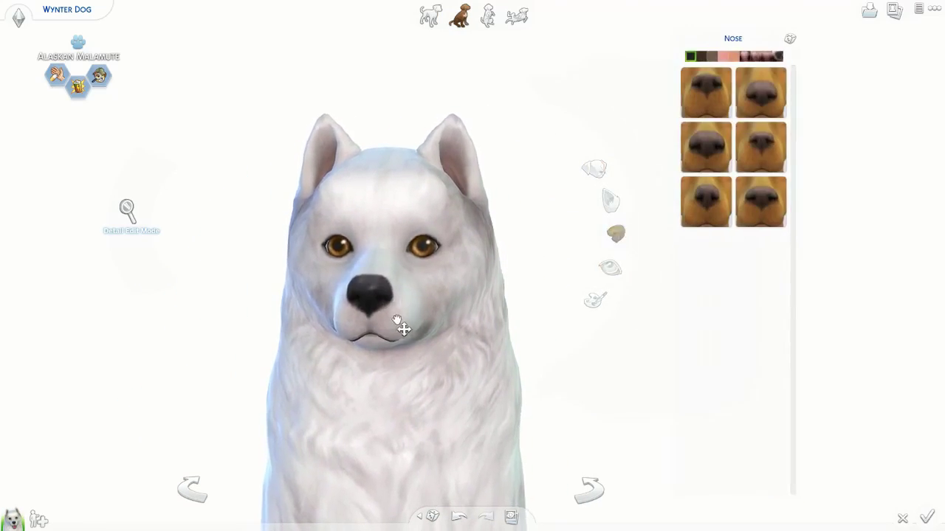
{"action": "left_click", "coordinate": [602, 194]}
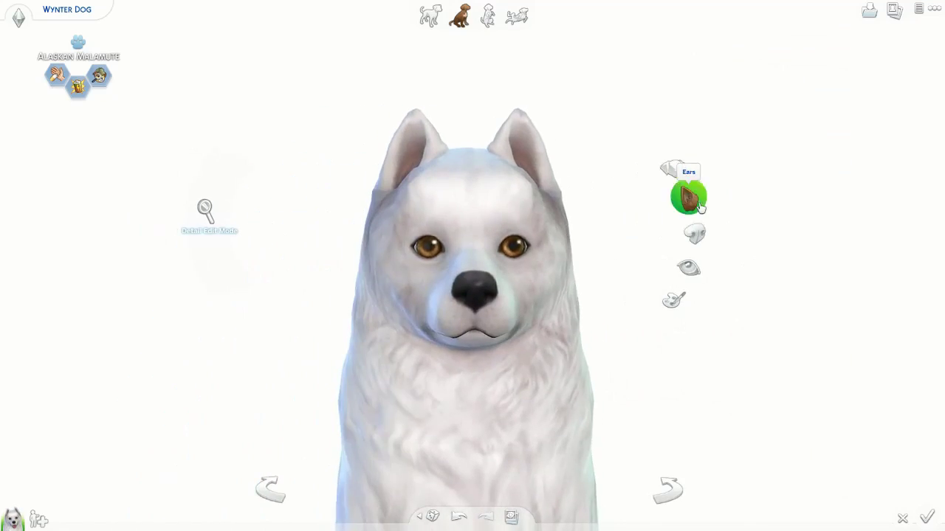
{"action": "left_click", "coordinate": [745, 122]}
{"action": "left_click", "coordinate": [704, 131]}
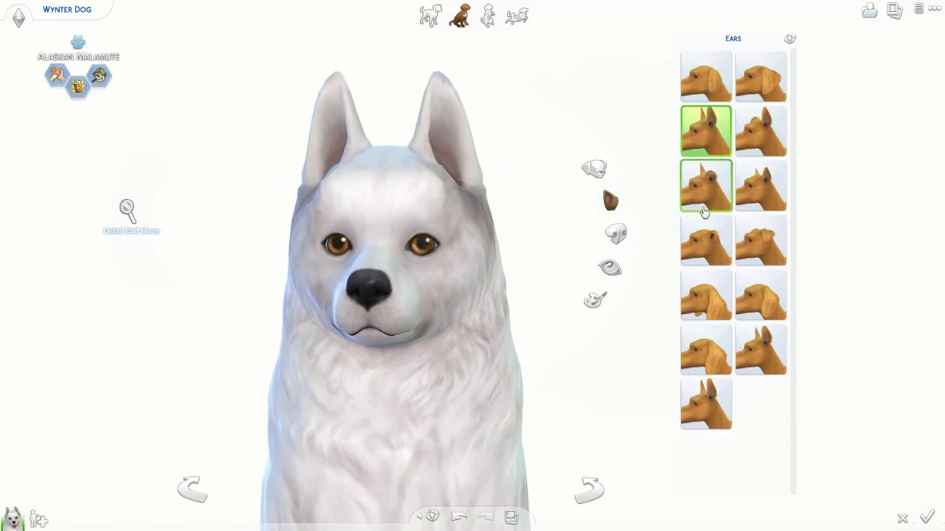
{"action": "left_click", "coordinate": [704, 401]}
{"action": "left_click", "coordinate": [760, 347]}
Step: Make the dog's eyes pale blue and its nose pink
{"action": "left_click", "coordinate": [610, 268]}
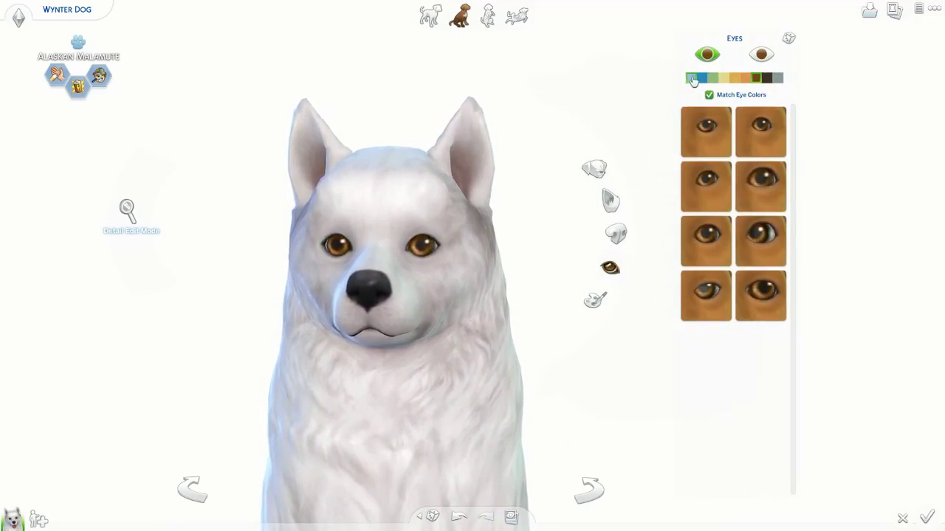
{"action": "left_click", "coordinate": [738, 78]}
{"action": "left_click", "coordinate": [615, 233]}
{"action": "left_click", "coordinate": [723, 56]}
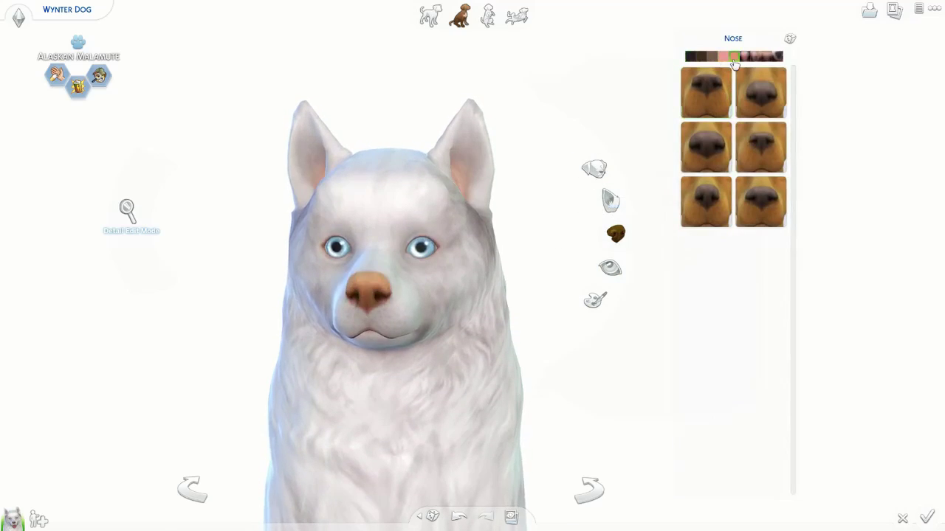
Step: In Paint Mode, fill the whole coat with pale lavender
{"action": "left_click", "coordinate": [596, 299]}
{"action": "left_click", "coordinate": [735, 84]}
{"action": "left_click", "coordinate": [780, 171]}
Step: With brush size 18 and white paint, paint a cream patch down the chest and belly
{"action": "left_click", "coordinate": [694, 87]}
{"action": "left_click_drag", "start_coordinate": [749, 198], "coordinate": [744, 199]}
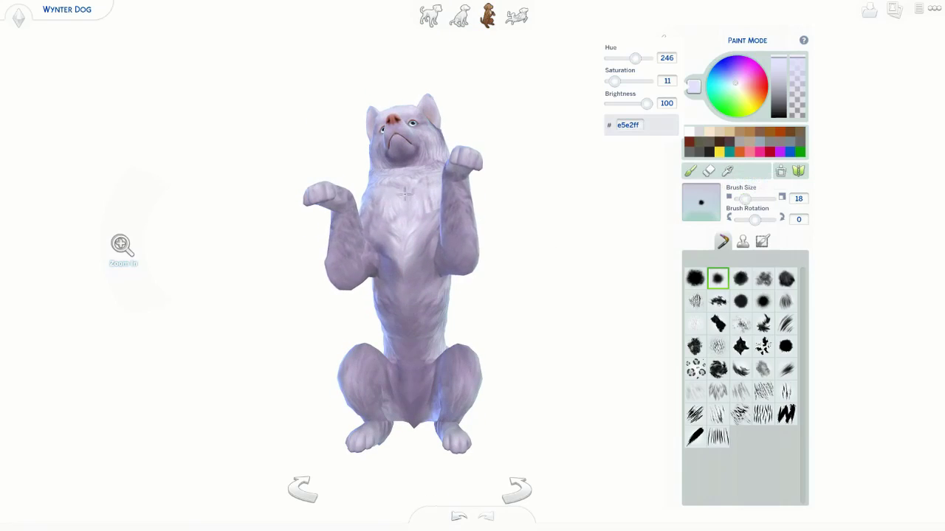
{"action": "left_click", "coordinate": [689, 131]}
{"action": "left_click", "coordinate": [389, 218]}
{"action": "left_click_drag", "start_coordinate": [389, 219], "coordinate": [387, 283]}
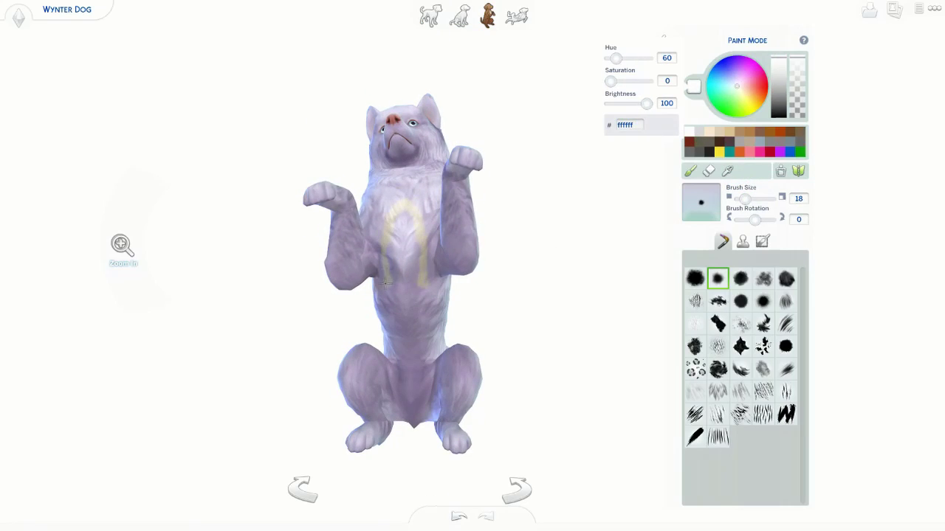
{"action": "left_click_drag", "start_coordinate": [408, 388], "coordinate": [404, 218]}
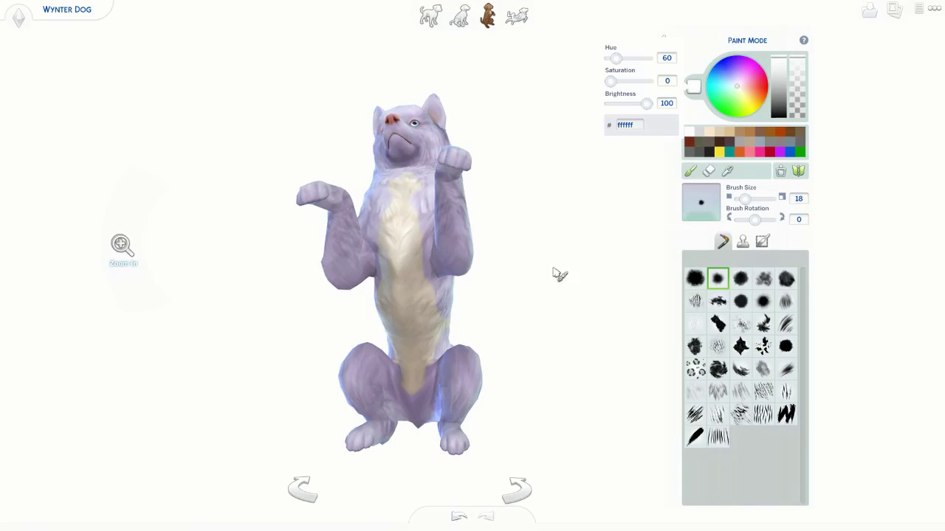
{"action": "left_click", "coordinate": [708, 170]}
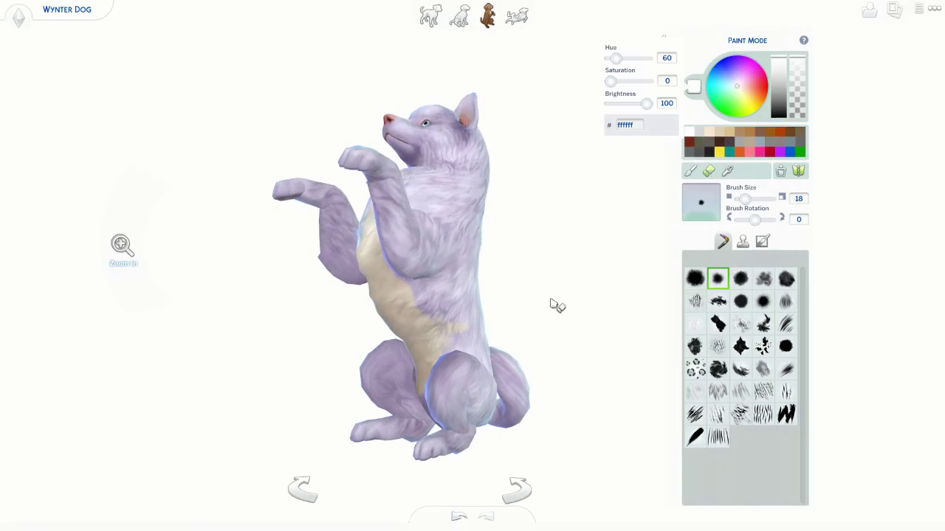
{"action": "left_click", "coordinate": [690, 171]}
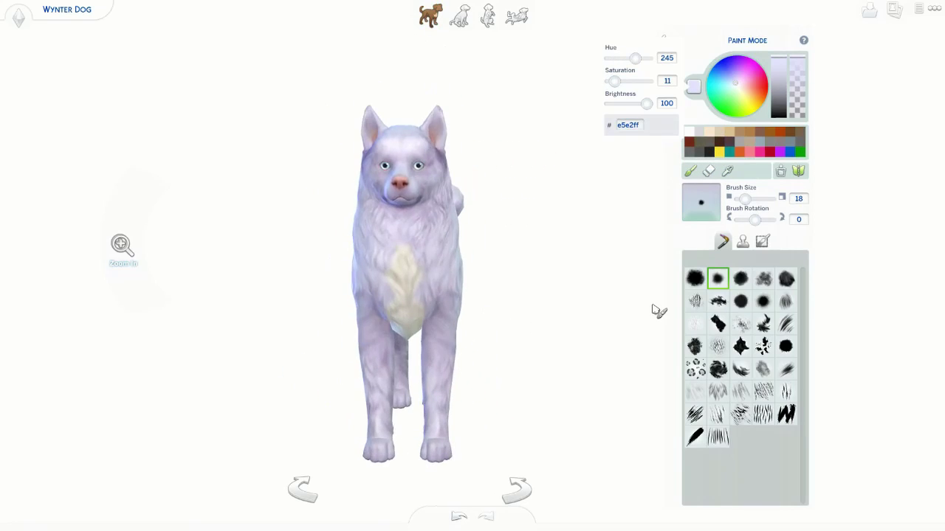
Step: Paint a darker greyish lavender stripe along the dog's back with a round brush
{"action": "left_click", "coordinate": [697, 171]}
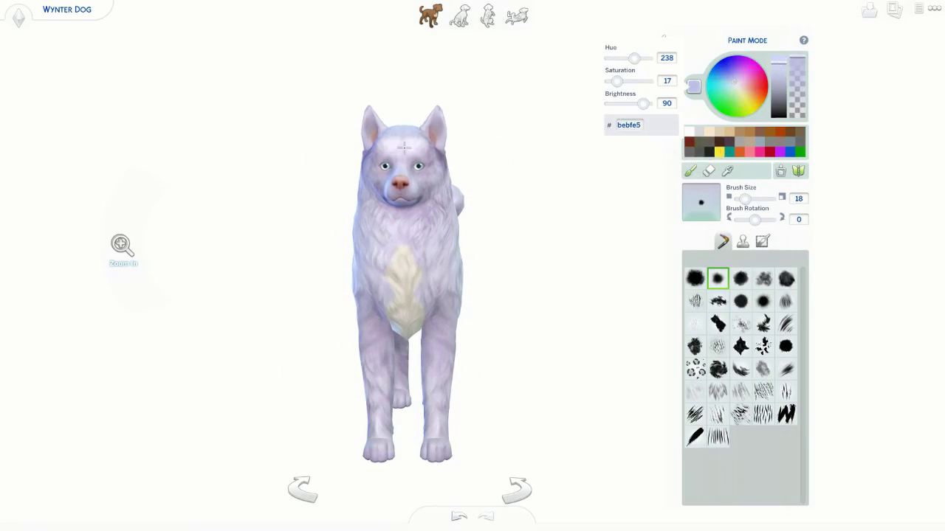
{"action": "scroll", "coordinate": [405, 147], "scroll_direction": "down", "scroll_amount": 8}
{"action": "scroll", "coordinate": [502, 147], "scroll_direction": "down", "scroll_amount": 10}
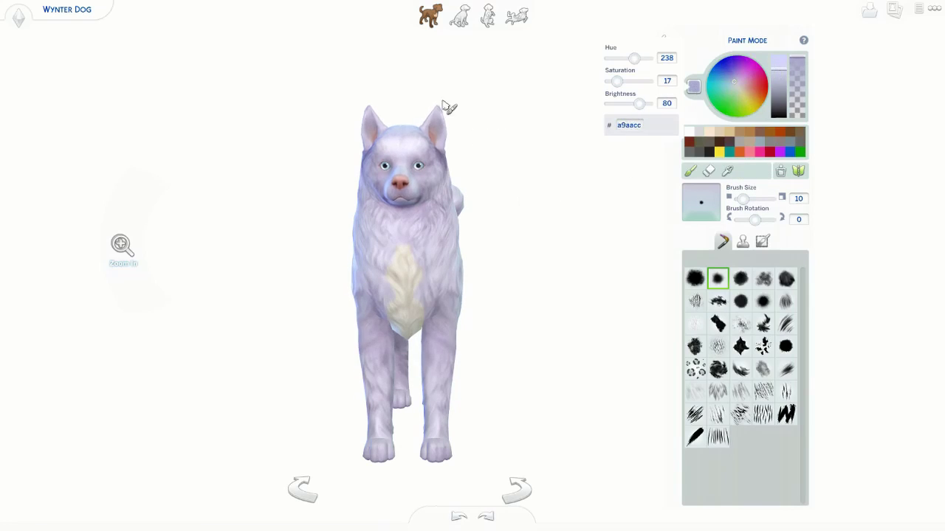
{"action": "scroll", "coordinate": [411, 145], "scroll_direction": "up", "scroll_amount": 10}
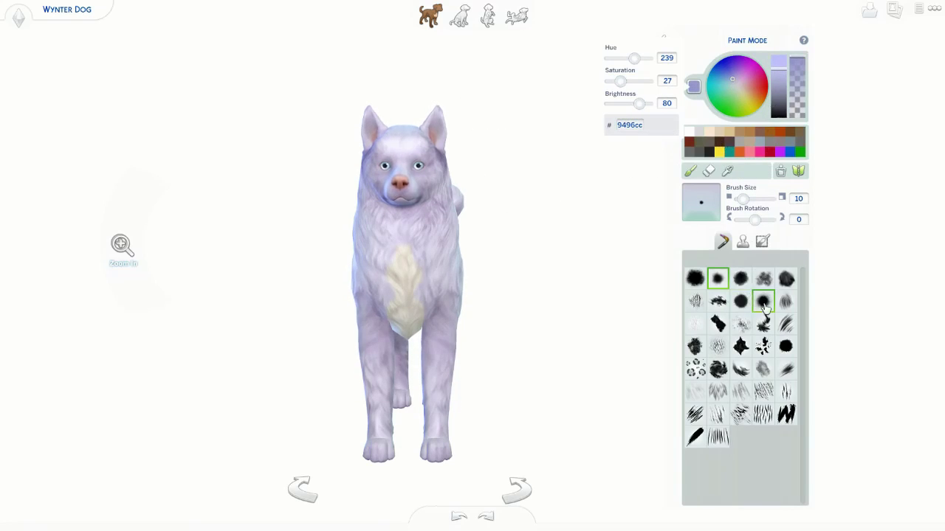
{"action": "left_click", "coordinate": [786, 346]}
{"action": "scroll", "coordinate": [546, 214], "scroll_direction": "up", "scroll_amount": 5}
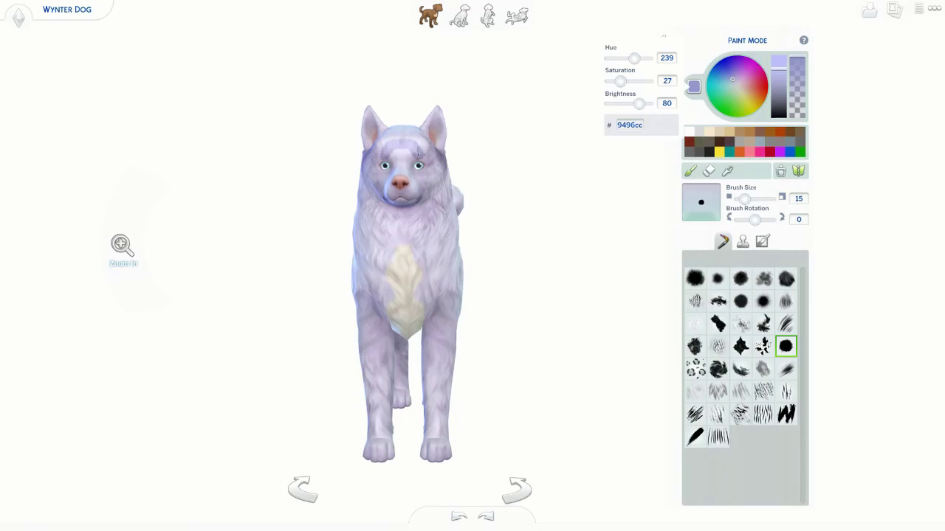
{"action": "left_click_drag", "start_coordinate": [429, 160], "coordinate": [343, 163]}
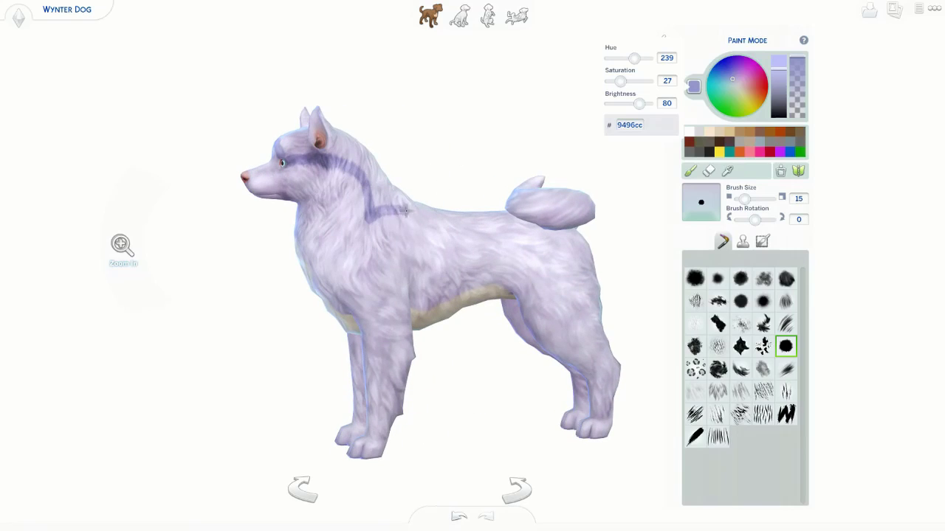
{"action": "left_click_drag", "start_coordinate": [428, 243], "coordinate": [523, 250]}
{"action": "left_click", "coordinate": [487, 15]}
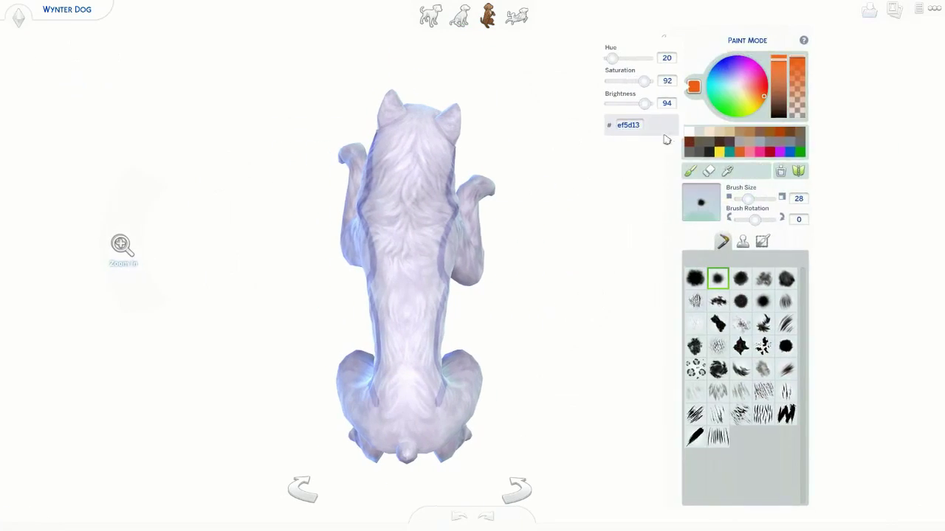
Step: Eyedrop the coat's lavender and fill the back and side with a larger solid brush
{"action": "left_click", "coordinate": [727, 171]}
{"action": "left_click", "coordinate": [376, 158]}
{"action": "left_click", "coordinate": [786, 346]}
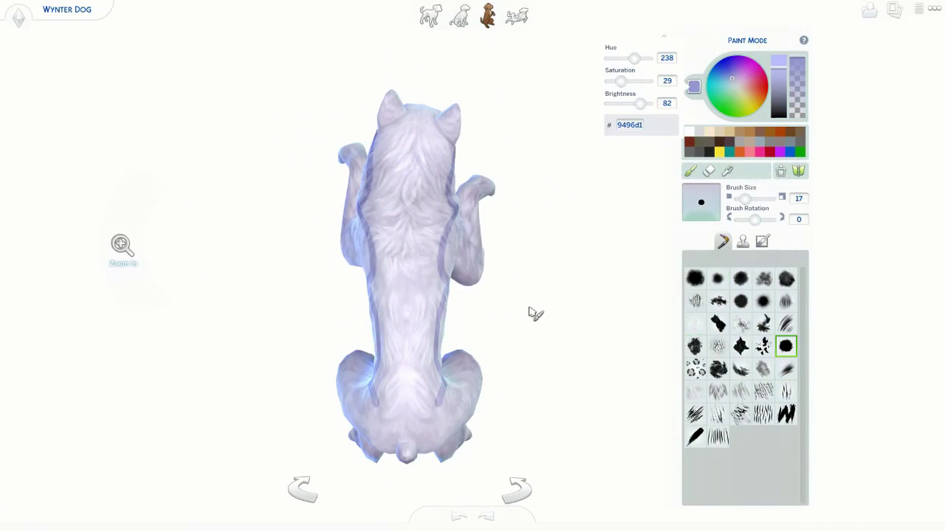
{"action": "mouse_move", "coordinate": [379, 405]}
{"action": "left_mouse_down"}
{"action": "mouse_move", "coordinate": [406, 436]}
{"action": "mouse_move", "coordinate": [413, 127]}
{"action": "mouse_move", "coordinate": [559, 171]}
{"action": "left_mouse_up"}
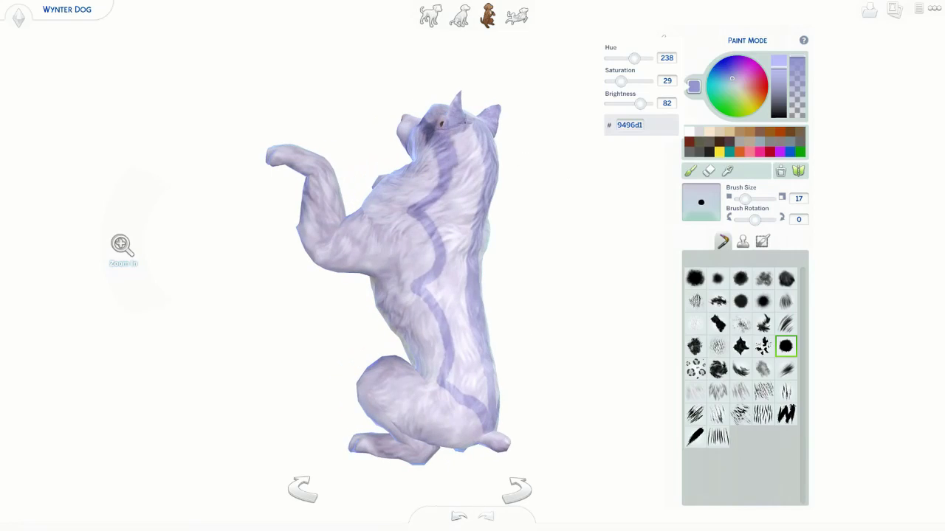
{"action": "left_click_drag", "start_coordinate": [744, 198], "coordinate": [751, 199]}
{"action": "mouse_move", "coordinate": [443, 184]}
{"action": "left_mouse_down"}
{"action": "mouse_move", "coordinate": [454, 222]}
{"action": "mouse_move", "coordinate": [465, 177]}
{"action": "mouse_move", "coordinate": [454, 339]}
{"action": "mouse_move", "coordinate": [486, 384]}
{"action": "mouse_move", "coordinate": [469, 266]}
{"action": "left_mouse_up"}
{"action": "left_click", "coordinate": [459, 15]}
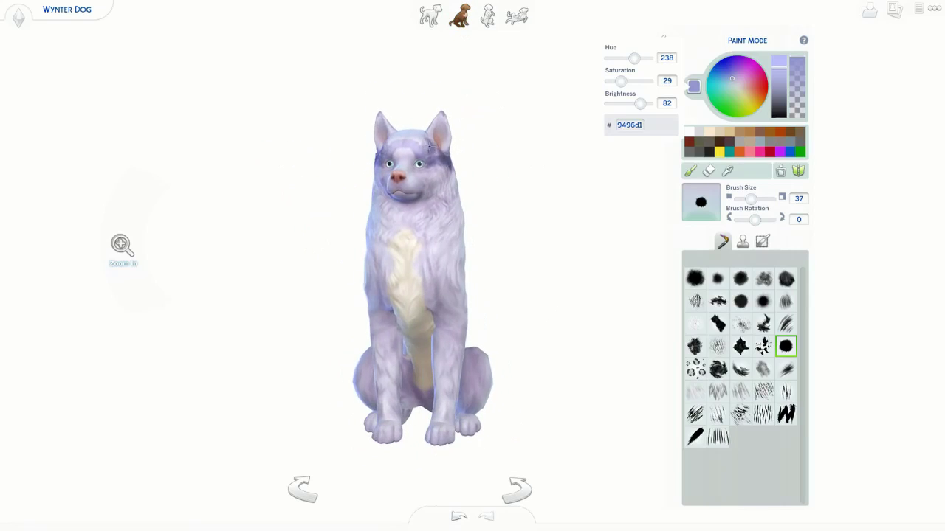
{"action": "mouse_move", "coordinate": [427, 134]}
{"action": "left_mouse_down"}
{"action": "mouse_move", "coordinate": [500, 182]}
{"action": "mouse_move", "coordinate": [544, 260]}
{"action": "mouse_move", "coordinate": [572, 214]}
{"action": "left_mouse_up"}
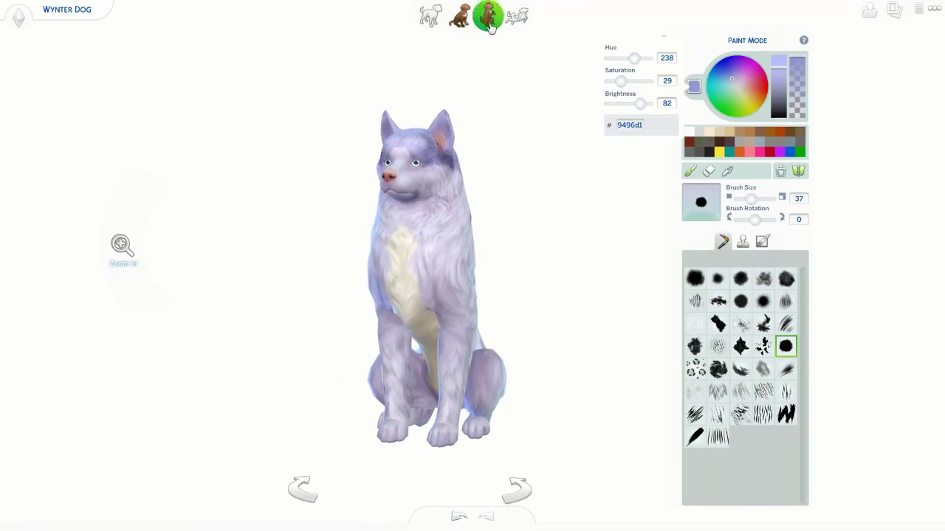
{"action": "left_click", "coordinate": [430, 15]}
Step: Paint purple bands around the hind legs using a size-13 brush
{"action": "left_click_drag", "start_coordinate": [748, 198], "coordinate": [742, 198]}
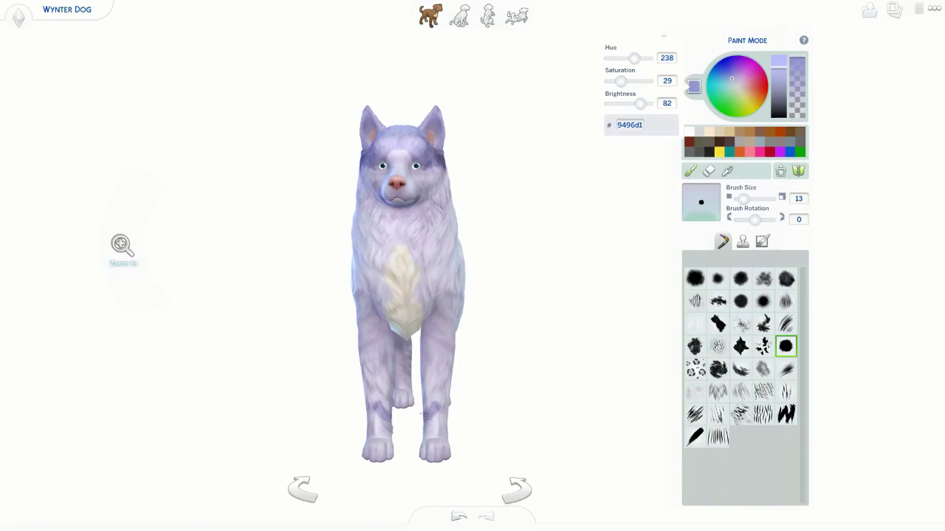
{"action": "mouse_move", "coordinate": [436, 408]}
{"action": "left_mouse_down"}
{"action": "mouse_move", "coordinate": [504, 432]}
{"action": "mouse_move", "coordinate": [433, 402]}
{"action": "mouse_move", "coordinate": [406, 438]}
{"action": "left_mouse_up"}
{"action": "left_click_drag", "start_coordinate": [389, 397], "coordinate": [382, 415]}
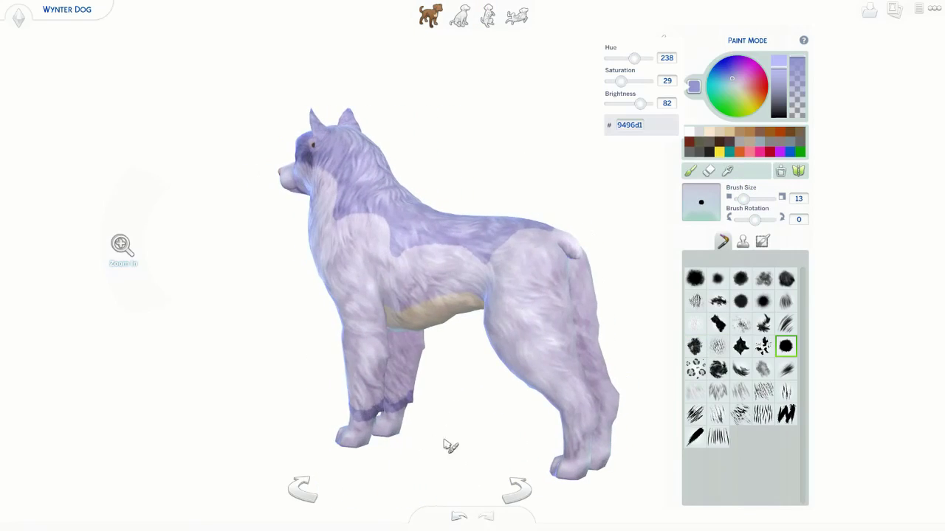
{"action": "mouse_move", "coordinate": [443, 442]}
{"action": "left_mouse_down"}
{"action": "mouse_move", "coordinate": [472, 436]}
{"action": "mouse_move", "coordinate": [453, 426]}
{"action": "mouse_move", "coordinate": [539, 369]}
{"action": "left_mouse_up"}
{"action": "mouse_move", "coordinate": [560, 333]}
{"action": "left_mouse_down"}
{"action": "mouse_move", "coordinate": [364, 405]}
{"action": "mouse_move", "coordinate": [266, 401]}
{"action": "mouse_move", "coordinate": [397, 396]}
{"action": "mouse_move", "coordinate": [344, 414]}
{"action": "left_mouse_up"}
{"action": "left_click_drag", "start_coordinate": [465, 434], "coordinate": [374, 376]}
{"action": "left_click_drag", "start_coordinate": [496, 430], "coordinate": [458, 428]}
{"action": "left_click_drag", "start_coordinate": [745, 198], "coordinate": [751, 198]}
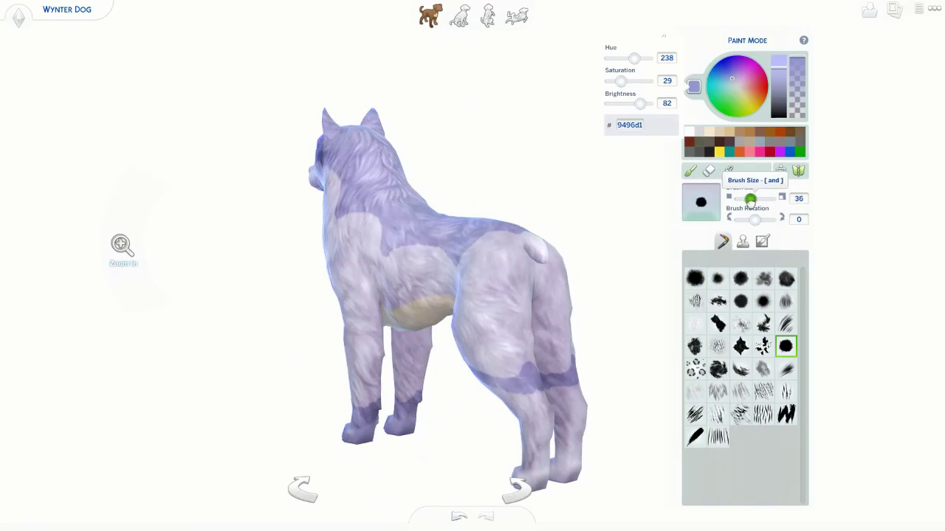
{"action": "mouse_move", "coordinate": [561, 384]}
{"action": "left_mouse_down"}
{"action": "mouse_move", "coordinate": [603, 376]}
{"action": "mouse_move", "coordinate": [531, 376]}
{"action": "mouse_move", "coordinate": [563, 392]}
{"action": "left_mouse_up"}
{"action": "left_click", "coordinate": [723, 84]}
Step: Paint light turquoise markings on the dog's forehead with a small brush
{"action": "left_click_drag", "start_coordinate": [751, 198], "coordinate": [741, 199]}
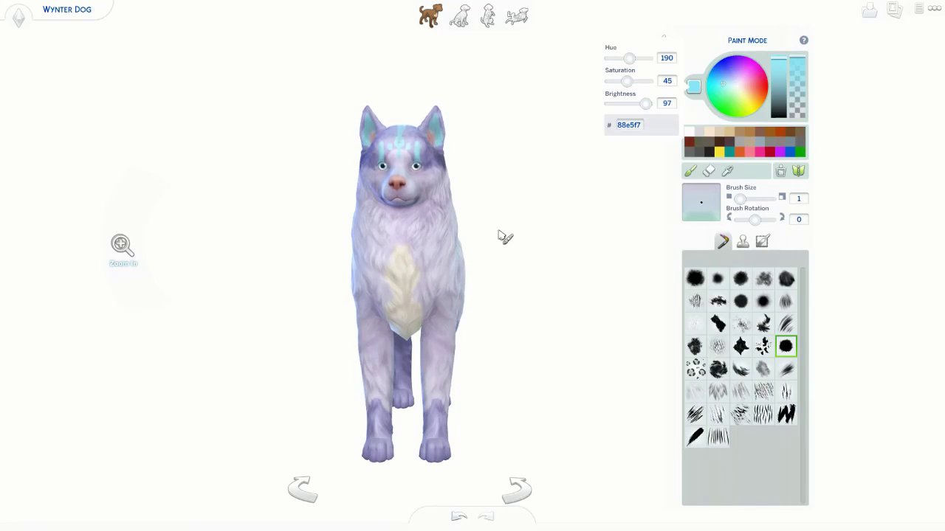
{"action": "key", "text": "Left"}
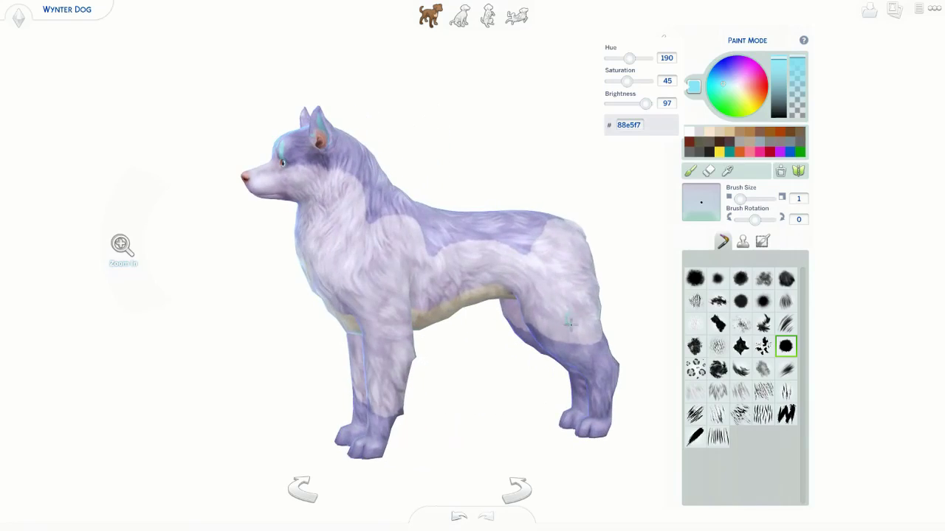
{"action": "left_click", "coordinate": [600, 347]}
{"action": "left_click", "coordinate": [742, 198]}
{"action": "key", "text": "ctrl+z"}
{"action": "key", "text": "ctrl+z"}
{"action": "key", "text": "3"}
{"action": "left_click", "coordinate": [741, 197]}
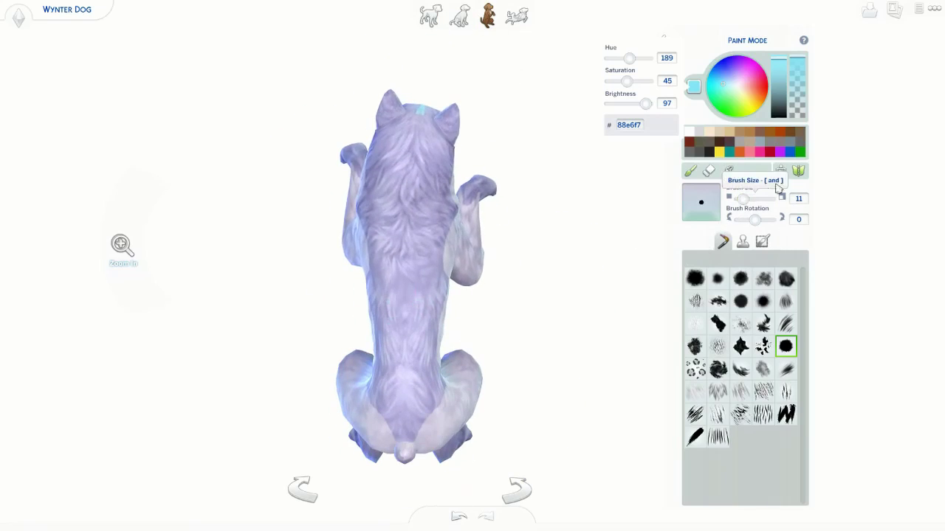
Step: Stamp a trail of turquoise spots down the dog's back with the spotted stamp
{"action": "left_click", "coordinate": [743, 242]}
{"action": "left_click", "coordinate": [718, 278]}
{"action": "mouse_move", "coordinate": [396, 206]}
{"action": "left_mouse_down"}
{"action": "mouse_move", "coordinate": [424, 276]}
{"action": "mouse_move", "coordinate": [411, 299]}
{"action": "mouse_move", "coordinate": [435, 185]}
{"action": "mouse_move", "coordinate": [411, 394]}
{"action": "mouse_move", "coordinate": [452, 393]}
{"action": "left_mouse_up"}
Step: Switch back to regular brush shapes and outline the markings with thin light lines
{"action": "scroll", "coordinate": [412, 251], "scroll_direction": "down", "scroll_amount": 5}
{"action": "left_click_drag", "start_coordinate": [407, 180], "coordinate": [556, 312]}
{"action": "scroll", "coordinate": [391, 313], "scroll_direction": "down", "scroll_amount": 4}
{"action": "scroll", "coordinate": [391, 313], "scroll_direction": "up", "scroll_amount": 5}
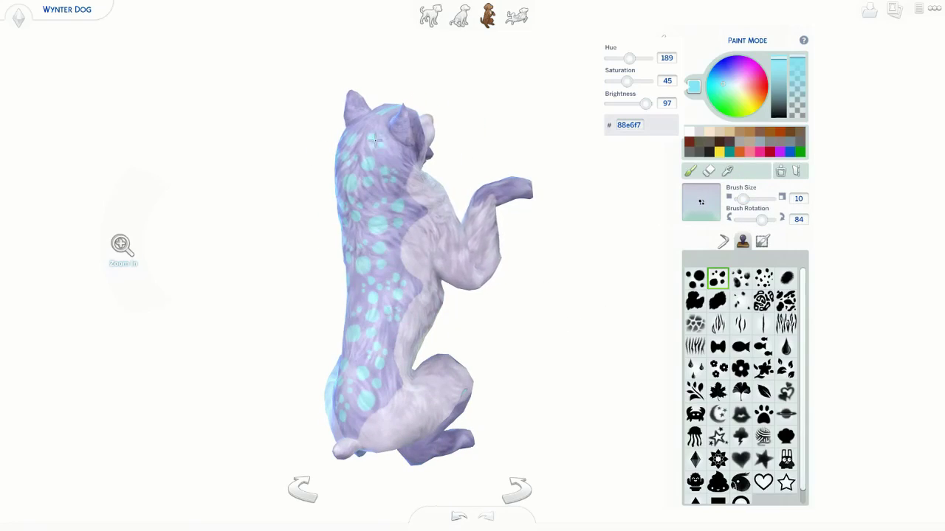
{"action": "left_click_drag", "start_coordinate": [377, 140], "coordinate": [569, 327]}
{"action": "left_click", "coordinate": [722, 242]}
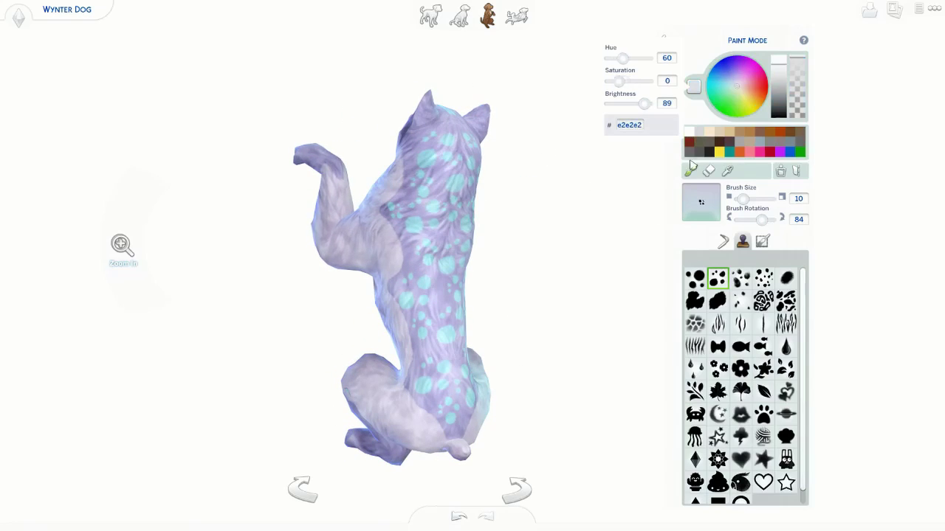
{"action": "left_click_drag", "start_coordinate": [550, 313], "coordinate": [441, 210]}
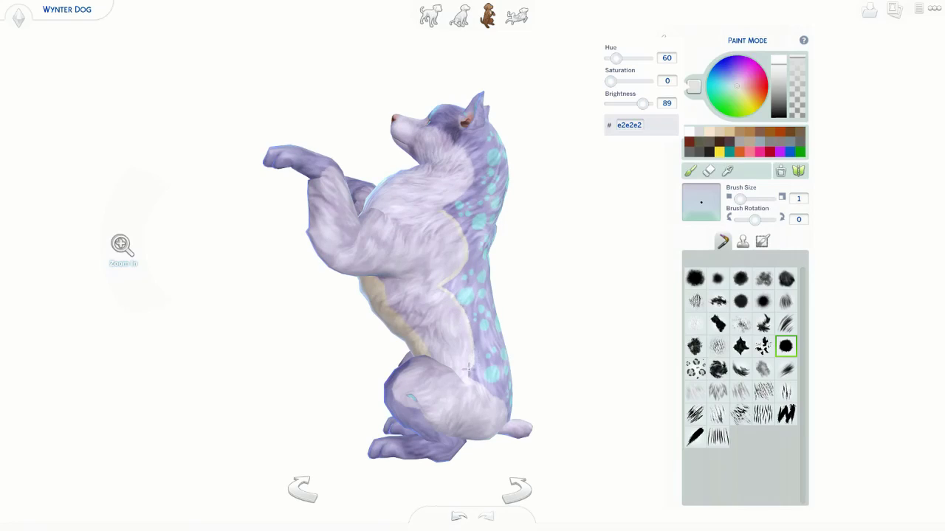
{"action": "mouse_move", "coordinate": [478, 384]}
{"action": "left_mouse_down"}
{"action": "mouse_move", "coordinate": [541, 379]}
{"action": "mouse_move", "coordinate": [408, 405]}
{"action": "left_mouse_up"}
{"action": "mouse_move", "coordinate": [441, 441]}
{"action": "left_mouse_down"}
{"action": "mouse_move", "coordinate": [554, 420]}
{"action": "mouse_move", "coordinate": [404, 138]}
{"action": "left_mouse_up"}
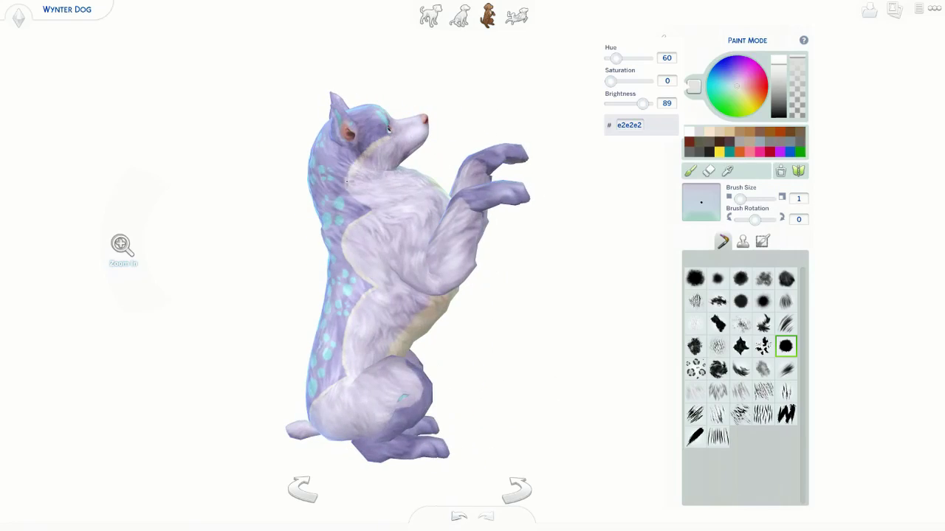
{"action": "mouse_move", "coordinate": [362, 204]}
{"action": "left_mouse_down"}
{"action": "mouse_move", "coordinate": [551, 258]}
{"action": "mouse_move", "coordinate": [396, 392]}
{"action": "mouse_move", "coordinate": [442, 429]}
{"action": "mouse_move", "coordinate": [393, 406]}
{"action": "mouse_move", "coordinate": [405, 457]}
{"action": "left_mouse_up"}
{"action": "left_click", "coordinate": [430, 15]}
Step: Dab a cluster of spots on the dog's hip with a larger brush
{"action": "mouse_move", "coordinate": [439, 396]}
{"action": "left_mouse_down"}
{"action": "mouse_move", "coordinate": [511, 403]}
{"action": "mouse_move", "coordinate": [378, 399]}
{"action": "mouse_move", "coordinate": [513, 439]}
{"action": "mouse_move", "coordinate": [399, 454]}
{"action": "mouse_move", "coordinate": [407, 448]}
{"action": "left_mouse_up"}
{"action": "left_click_drag", "start_coordinate": [500, 451], "coordinate": [529, 322]}
{"action": "left_click_drag", "start_coordinate": [582, 340], "coordinate": [499, 402]}
{"action": "mouse_move", "coordinate": [446, 322]}
{"action": "left_mouse_down"}
{"action": "mouse_move", "coordinate": [523, 365]}
{"action": "mouse_move", "coordinate": [278, 343]}
{"action": "mouse_move", "coordinate": [380, 382]}
{"action": "mouse_move", "coordinate": [308, 399]}
{"action": "mouse_move", "coordinate": [354, 368]}
{"action": "mouse_move", "coordinate": [359, 422]}
{"action": "mouse_move", "coordinate": [587, 313]}
{"action": "left_mouse_up"}
{"action": "left_click", "coordinate": [307, 413]}
{"action": "left_click", "coordinate": [747, 198]}
{"action": "left_click", "coordinate": [250, 310]}
{"action": "left_click", "coordinate": [745, 198]}
{"action": "left_click", "coordinate": [246, 291]}
{"action": "left_click", "coordinate": [252, 334], "text": "alt"}
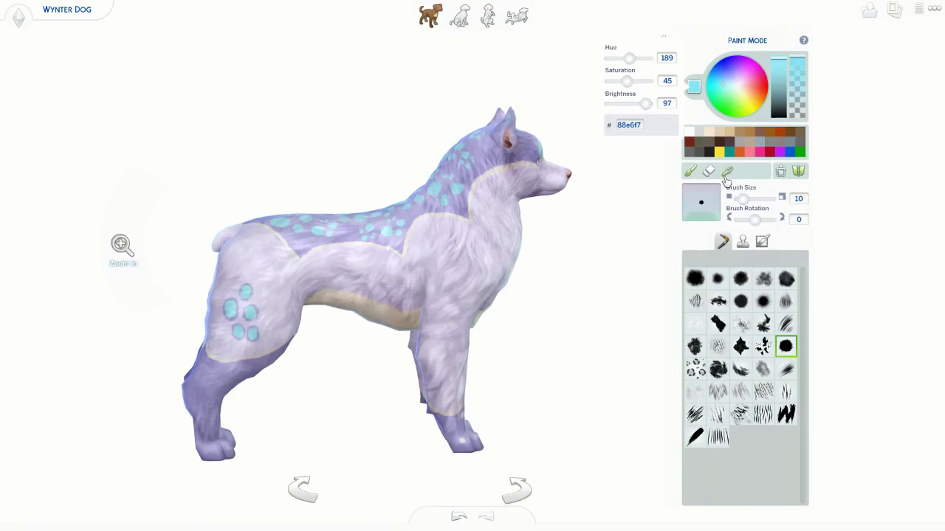
Step: Give the dog the curled tail and reopen coat painting with a size-13 solid round brush
{"action": "key", "text": "Escape"}
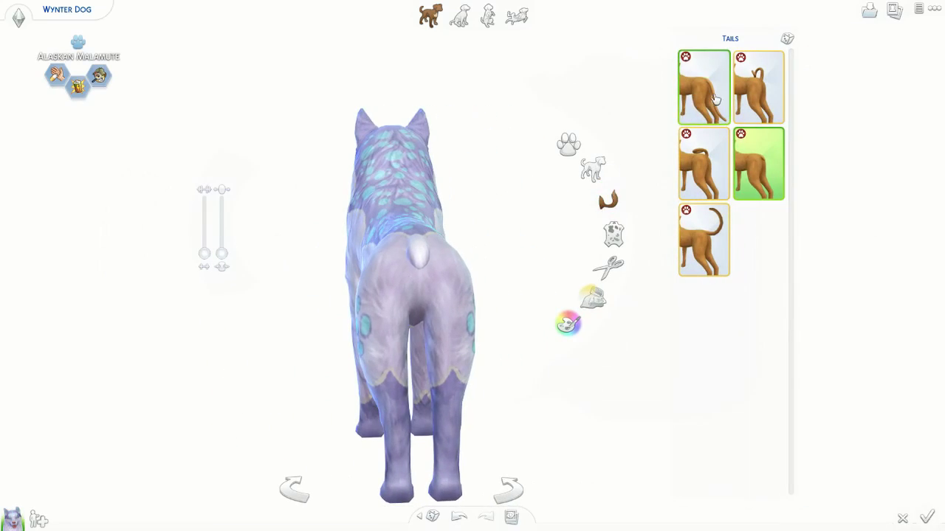
{"action": "left_click", "coordinate": [703, 240]}
{"action": "left_click", "coordinate": [568, 323]}
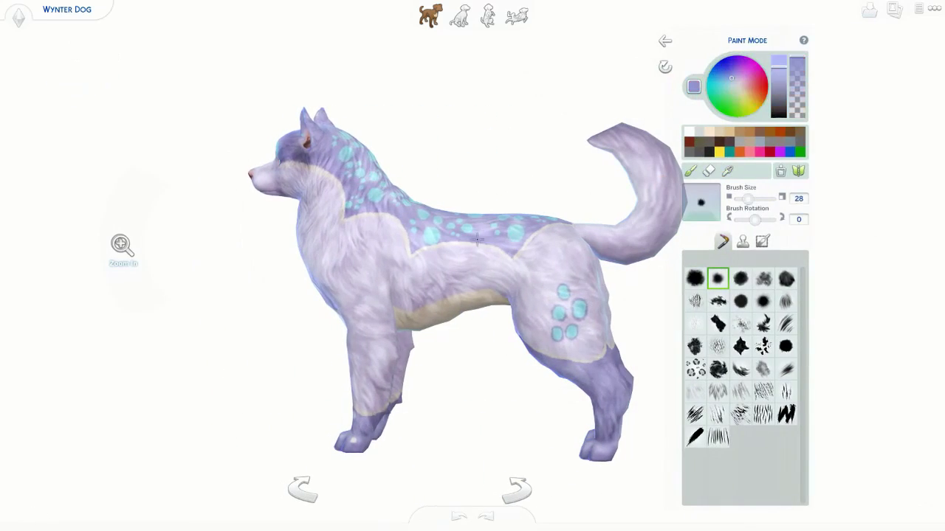
{"action": "left_click", "coordinate": [785, 345]}
{"action": "left_click_drag", "start_coordinate": [749, 198], "coordinate": [743, 199]}
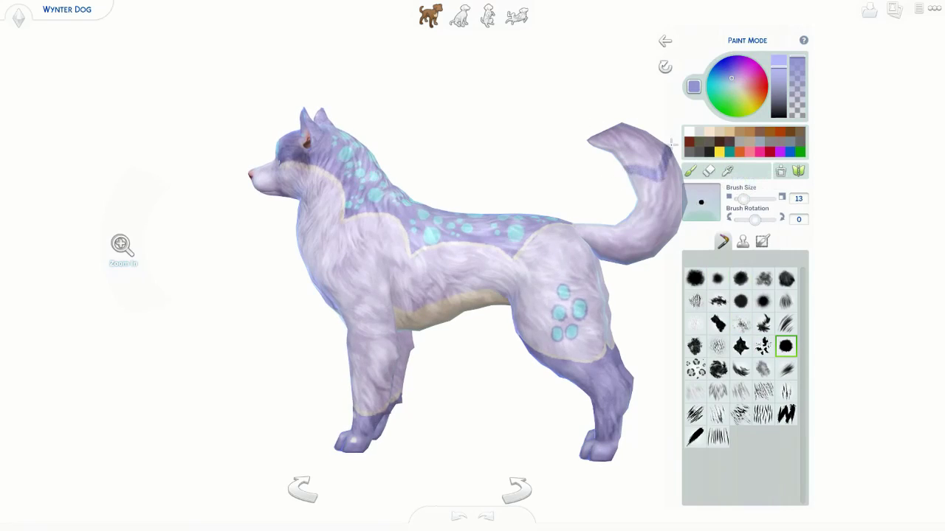
{"action": "mouse_move", "coordinate": [613, 192]}
{"action": "left_mouse_down"}
{"action": "mouse_move", "coordinate": [344, 161]}
{"action": "mouse_move", "coordinate": [246, 223]}
{"action": "mouse_move", "coordinate": [556, 216]}
{"action": "left_mouse_up"}
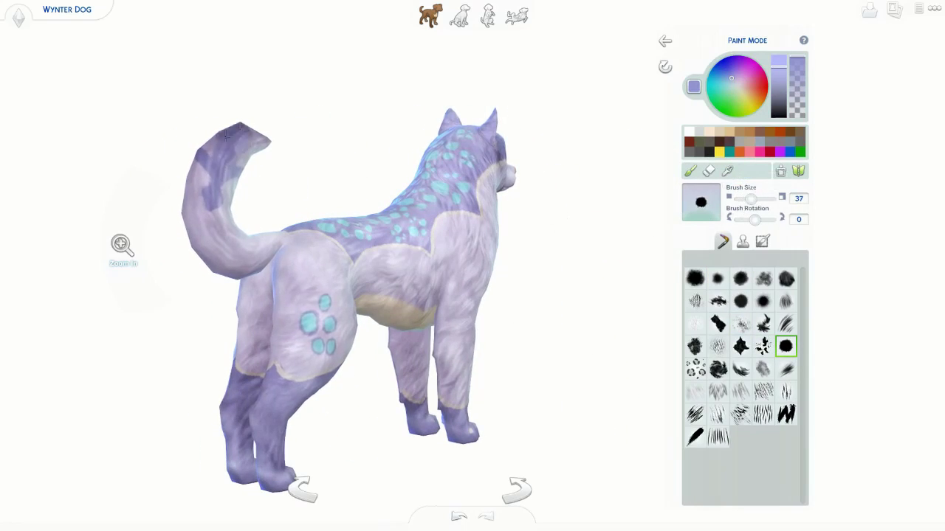
{"action": "mouse_move", "coordinate": [257, 137]}
{"action": "left_mouse_down"}
{"action": "mouse_move", "coordinate": [521, 131]}
{"action": "mouse_move", "coordinate": [490, 129]}
{"action": "left_mouse_up"}
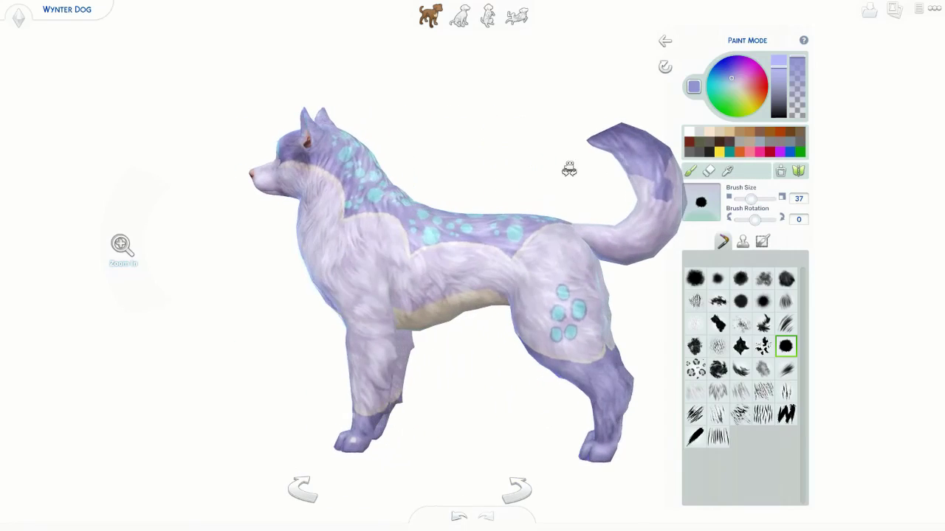
Step: Dab turquoise dots on the tail and outline them in thin white
{"action": "left_click", "coordinate": [723, 84]}
{"action": "left_click_drag", "start_coordinate": [750, 199], "coordinate": [743, 199]}
{"action": "left_click", "coordinate": [662, 191]}
{"action": "left_click", "coordinate": [648, 168]}
{"action": "left_click", "coordinate": [636, 151]}
{"action": "left_click", "coordinate": [588, 168], "text": "alt"}
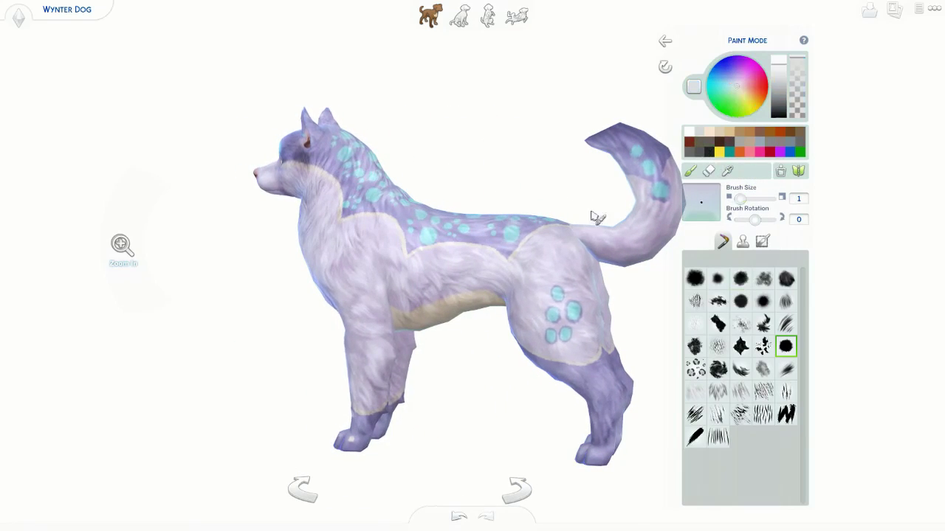
{"action": "mouse_move", "coordinate": [654, 162]}
{"action": "left_mouse_down"}
{"action": "mouse_move", "coordinate": [650, 175]}
{"action": "mouse_move", "coordinate": [630, 158]}
{"action": "mouse_move", "coordinate": [641, 148]}
{"action": "mouse_move", "coordinate": [661, 219]}
{"action": "mouse_move", "coordinate": [648, 199]}
{"action": "left_mouse_up"}
{"action": "left_click", "coordinate": [648, 194]}
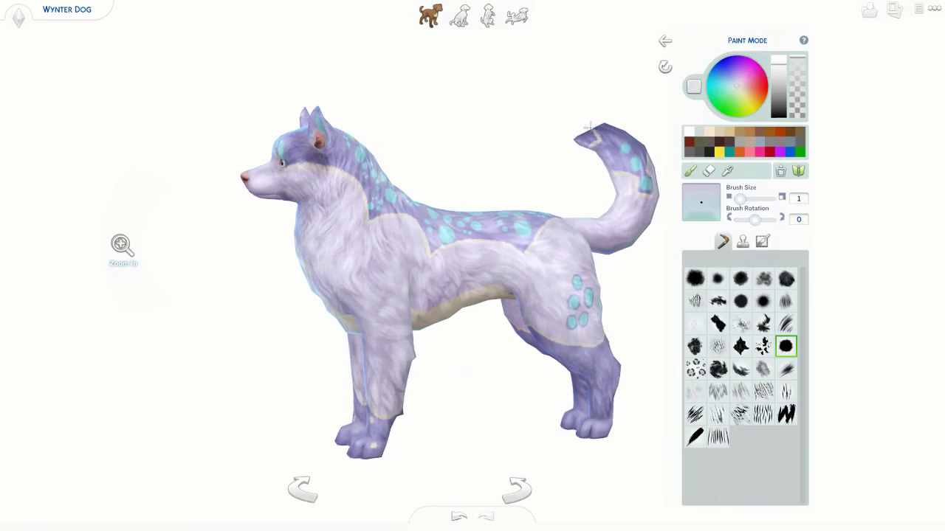
{"action": "scroll", "coordinate": [588, 127], "scroll_direction": "up", "scroll_amount": 4}
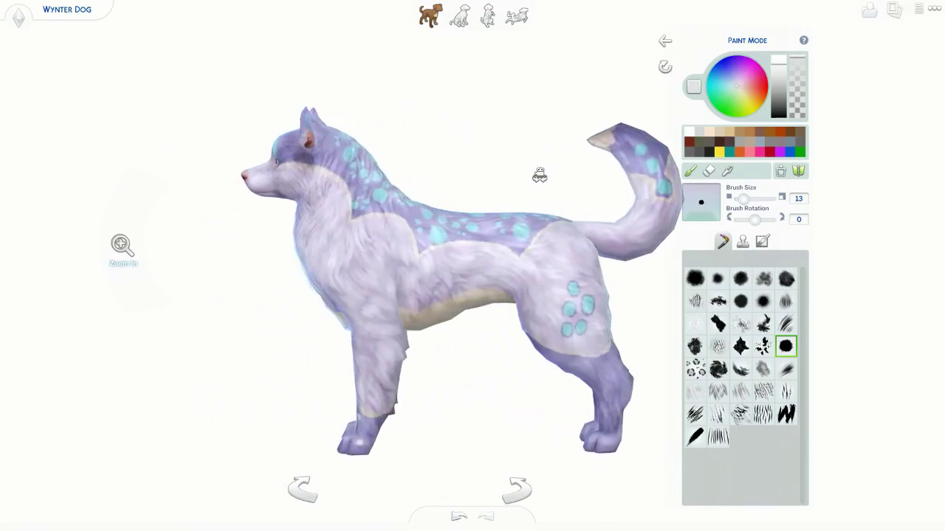
Step: Reopen coat painting from Coat Color/Pattern and pose the dog lying on its back
{"action": "left_click", "coordinate": [665, 41]}
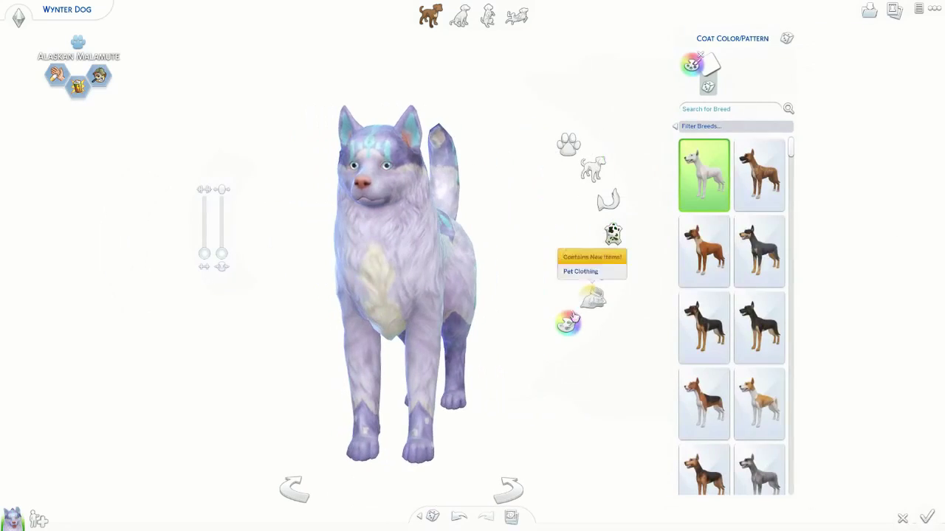
{"action": "left_click", "coordinate": [568, 323]}
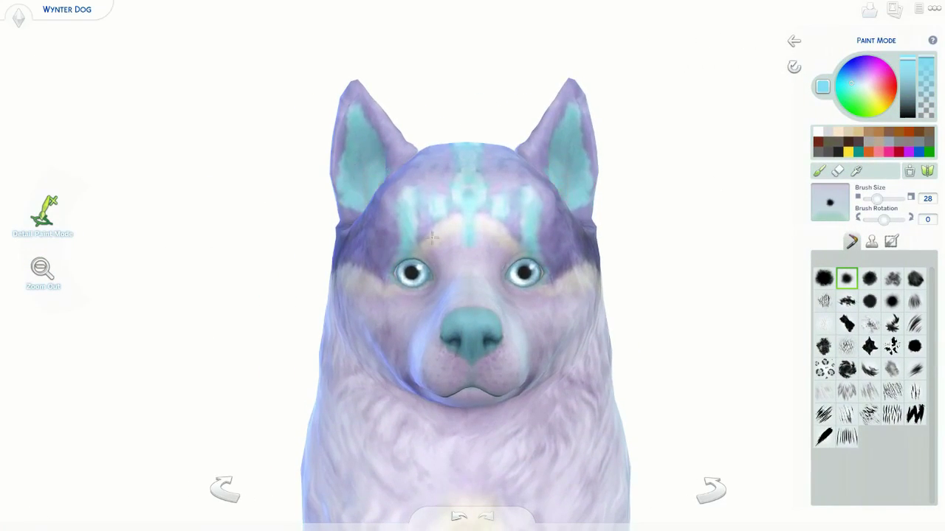
{"action": "left_click", "coordinate": [517, 15]}
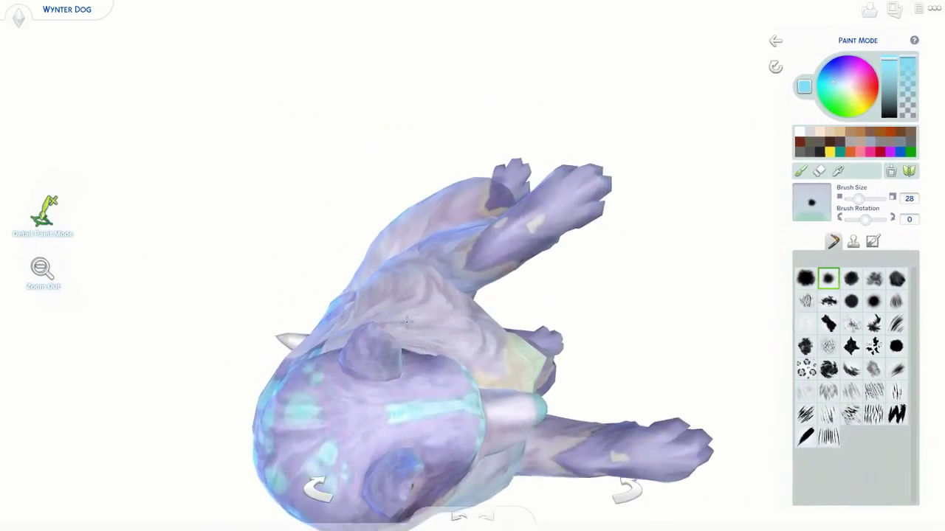